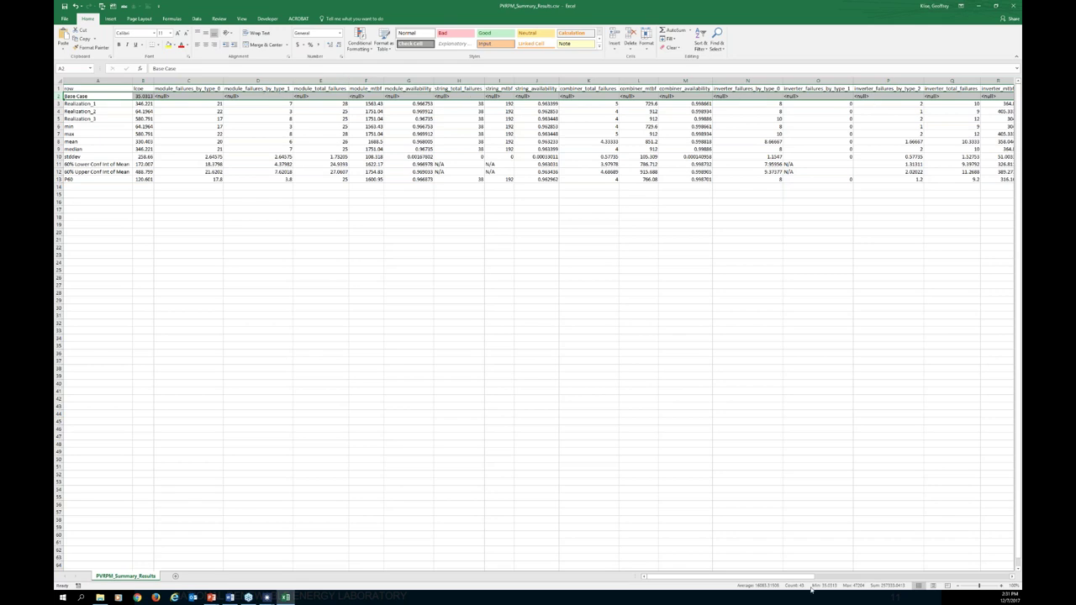
Examine the three realization rows, the statistics rows from min to P60, the confidence interval labels and the base case lcoe value.
drag(791, 582, 832, 582)
drag(59, 103, 59, 119)
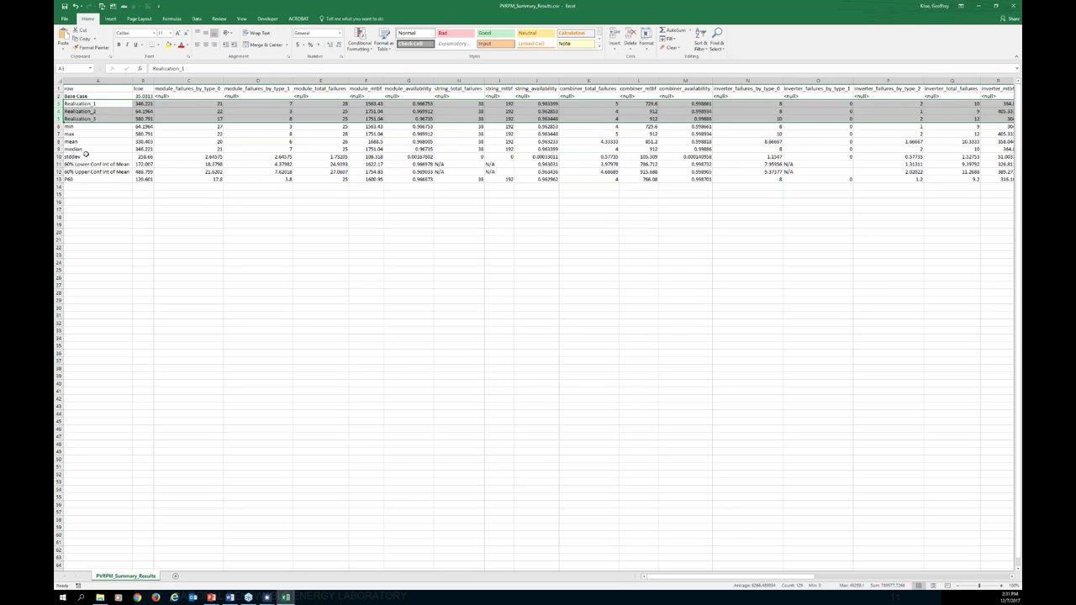
drag(59, 126, 101, 179)
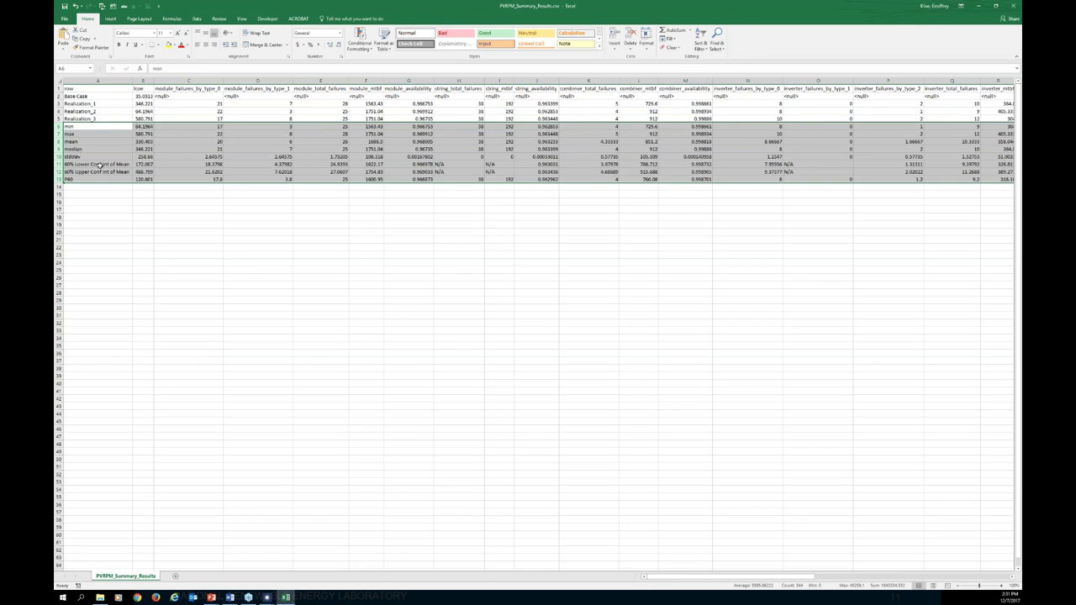
drag(99, 164, 76, 168)
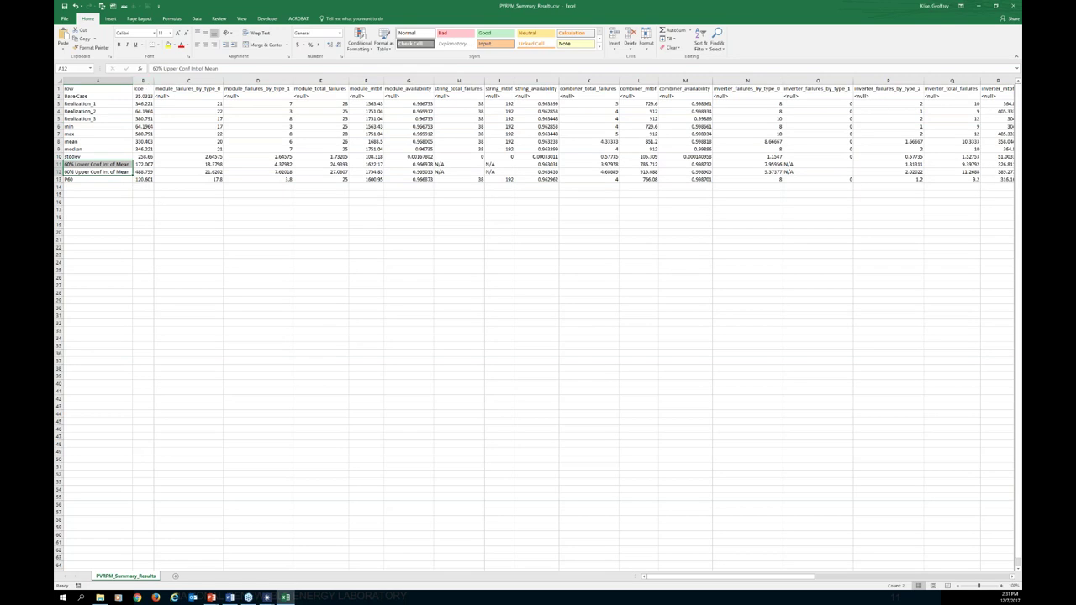
click(144, 95)
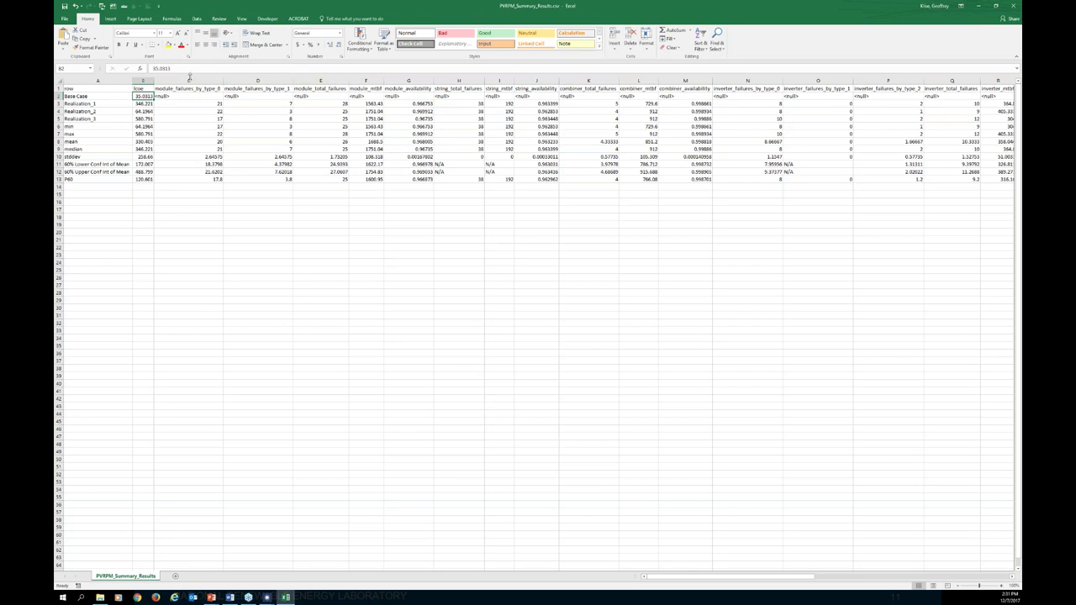
Examine the module columns: failures by type 0 and 1, total failures, mtbf and availability.
click(189, 79)
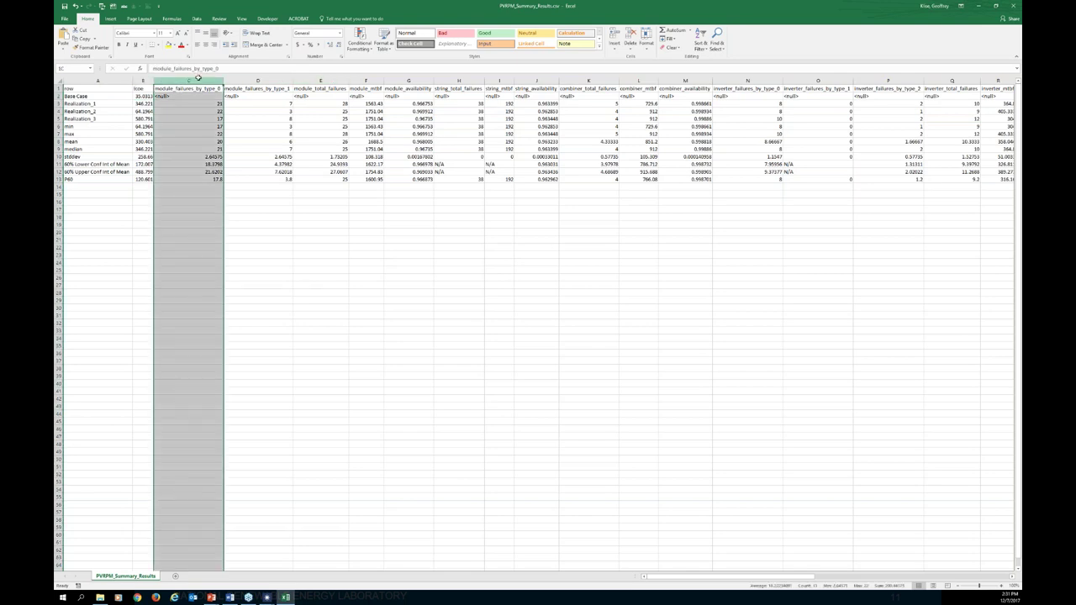
drag(198, 77, 257, 80)
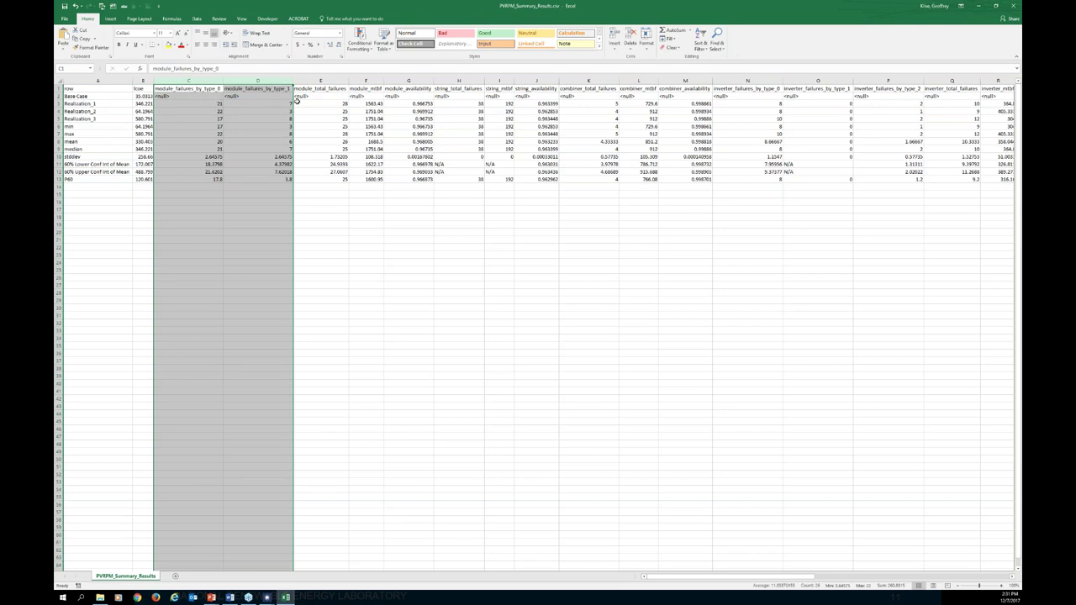
drag(319, 103, 320, 148)
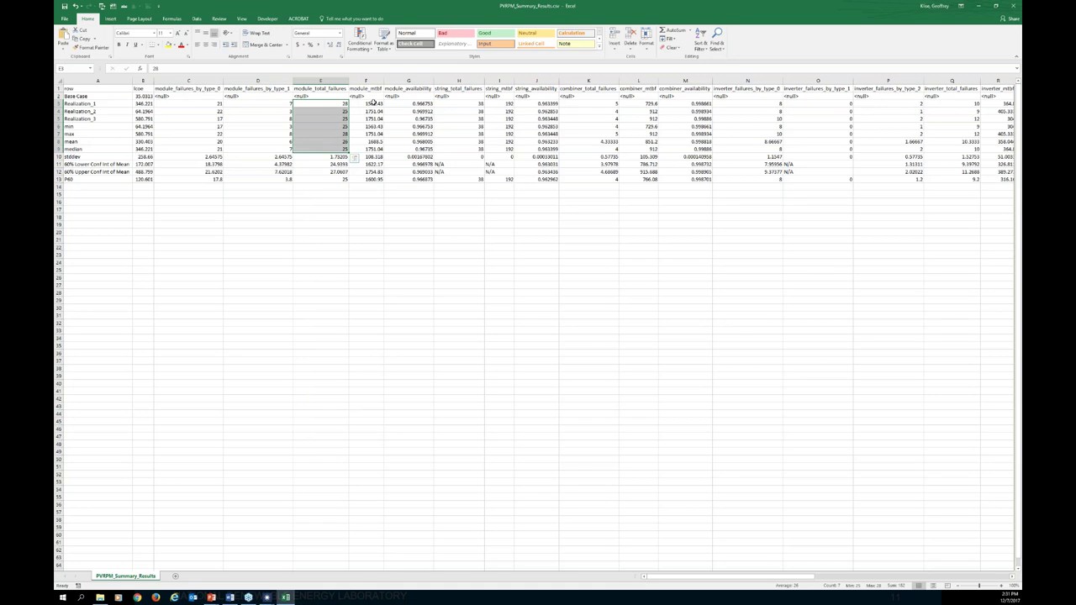
drag(373, 101, 377, 148)
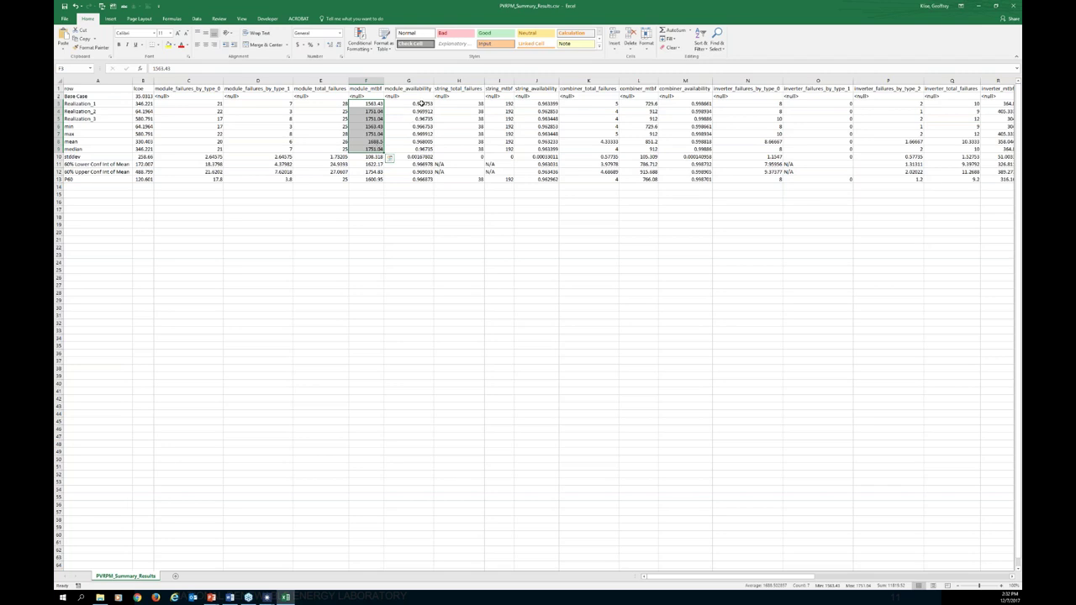
drag(421, 103, 422, 148)
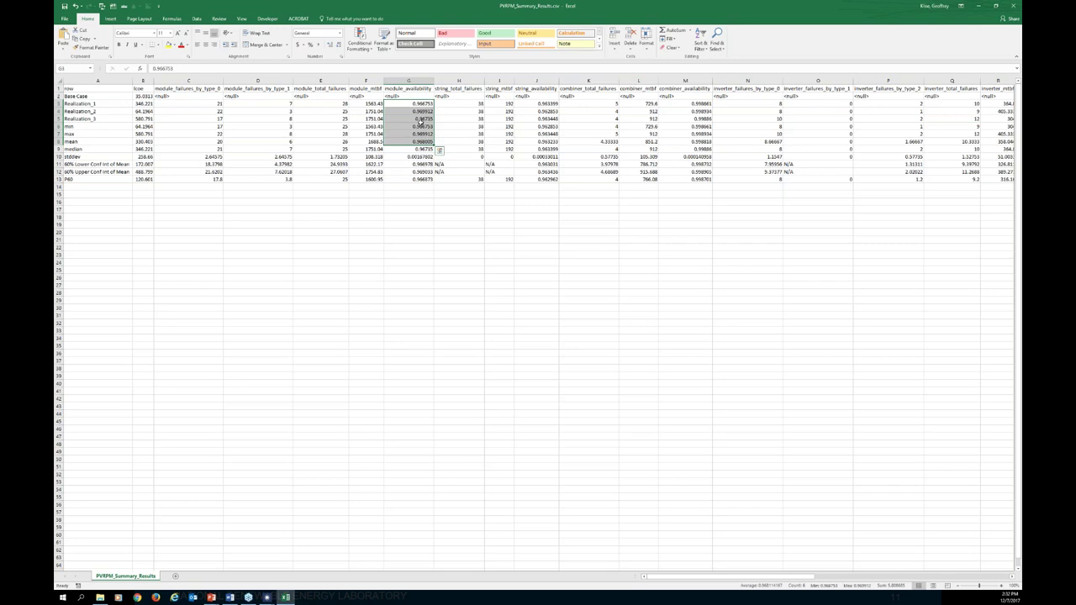
Examine the string columns for total failures, mtbf and availability, ending on the string_total_failures header.
click(469, 81)
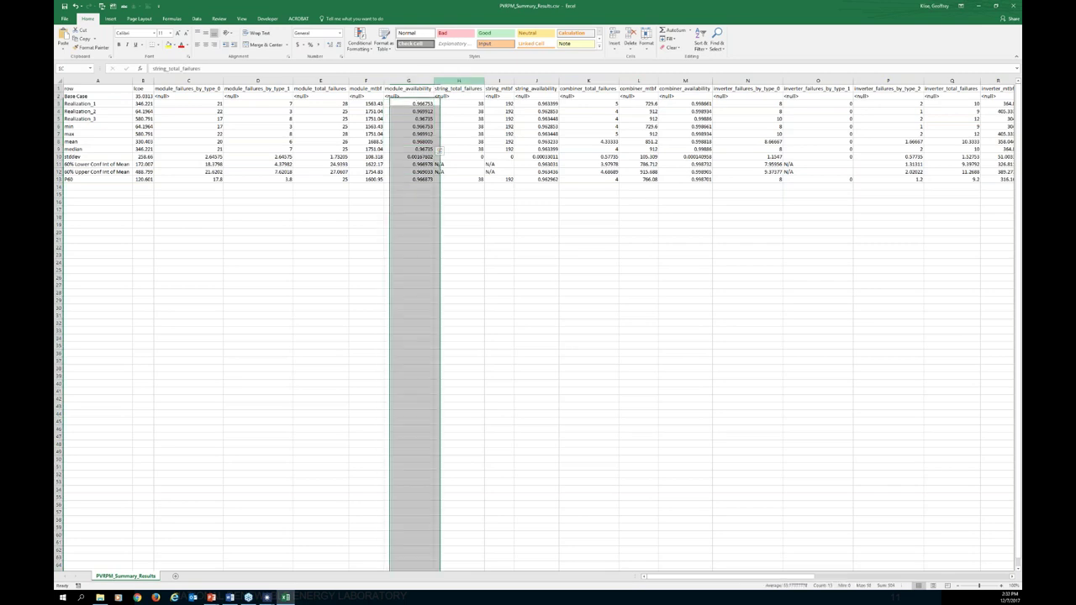
drag(469, 80, 538, 81)
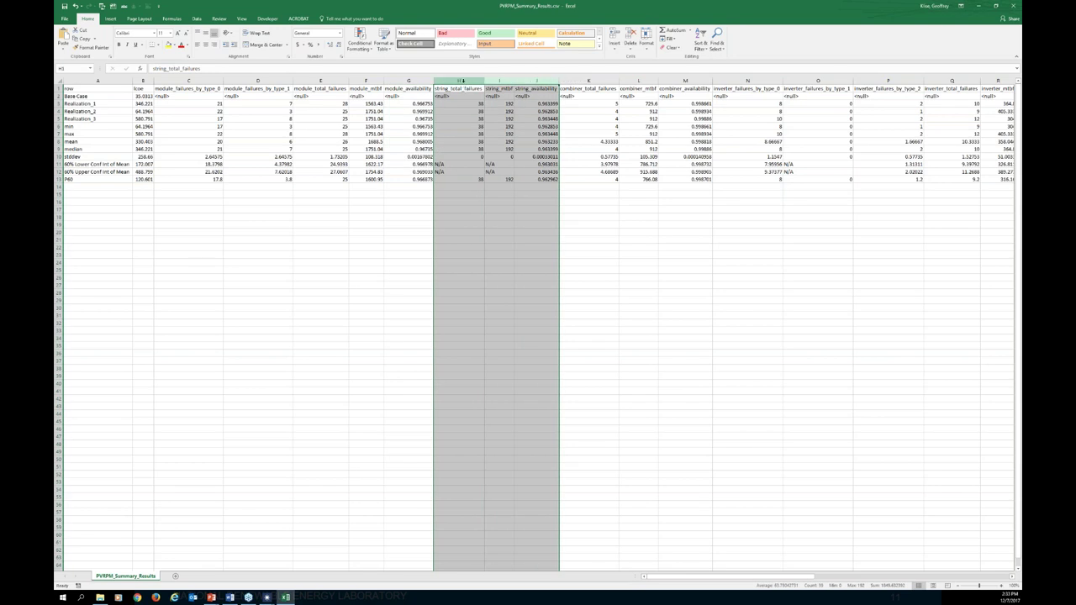
click(460, 81)
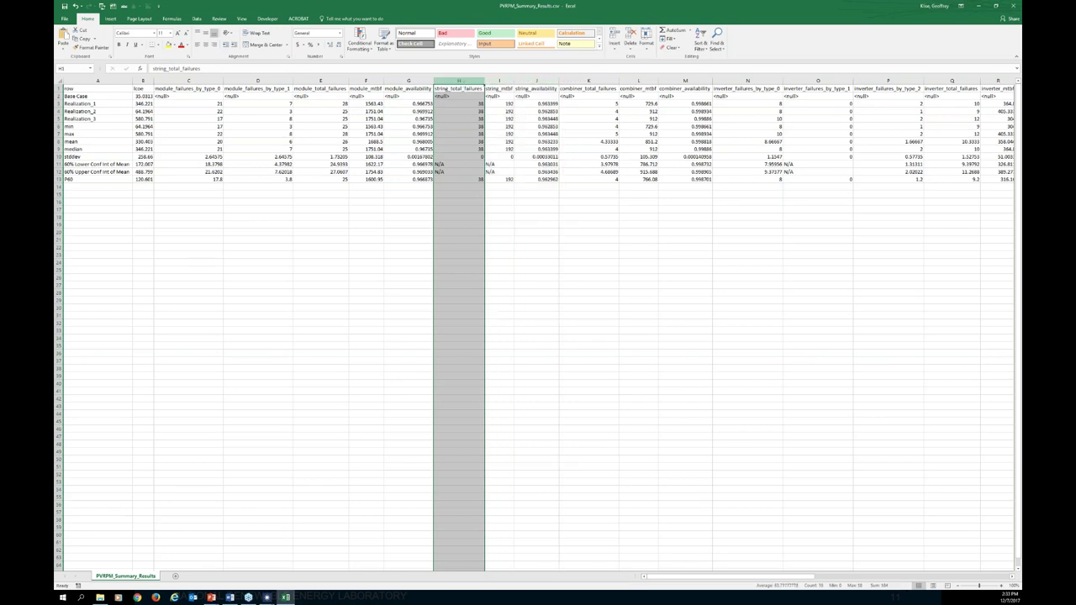
click(468, 88)
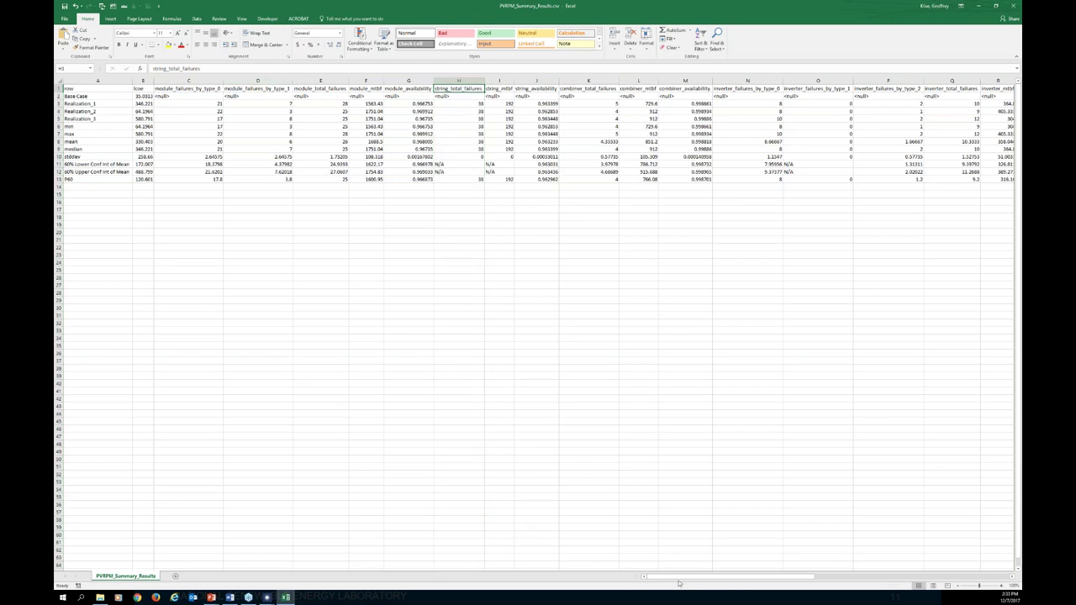
Examine the inverter columns: failures by type 0 to 2, total failures and availability.
drag(680, 580, 724, 580)
drag(303, 80, 602, 83)
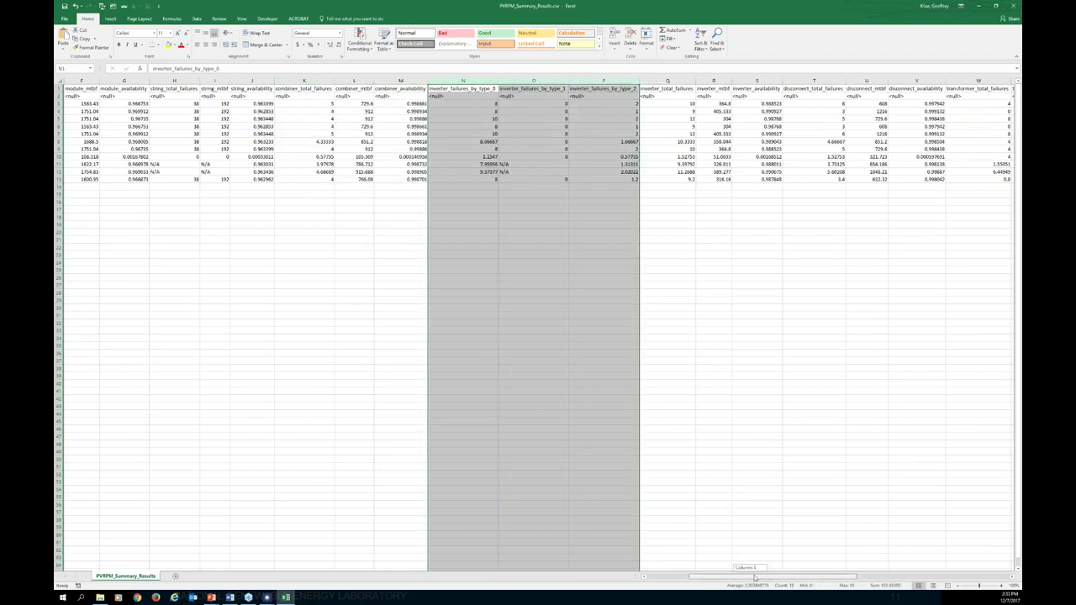
drag(755, 577, 756, 578)
ctrl+click(410, 79)
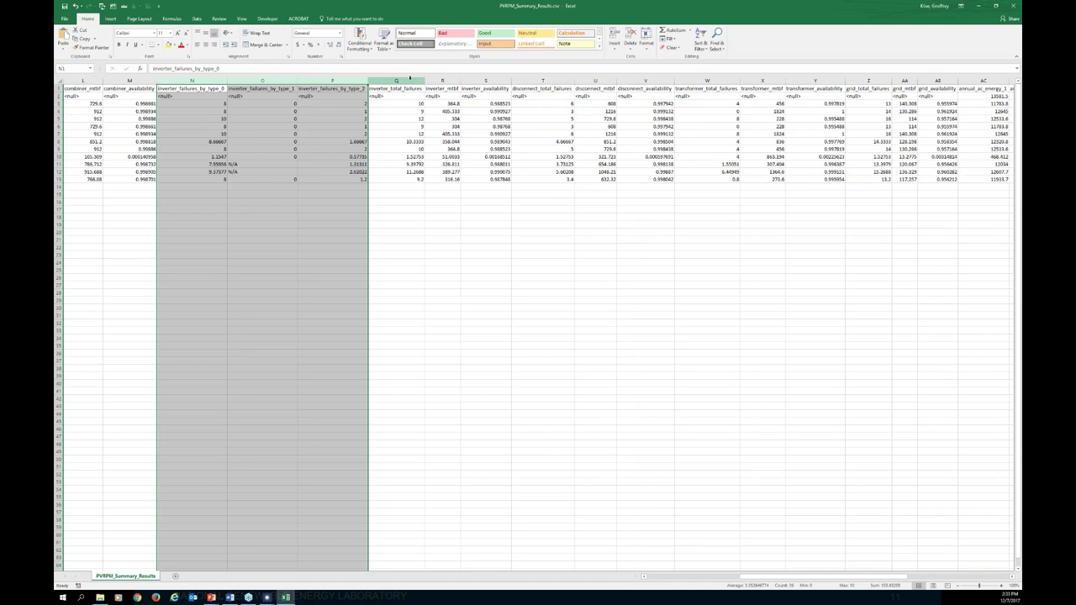
click(404, 80)
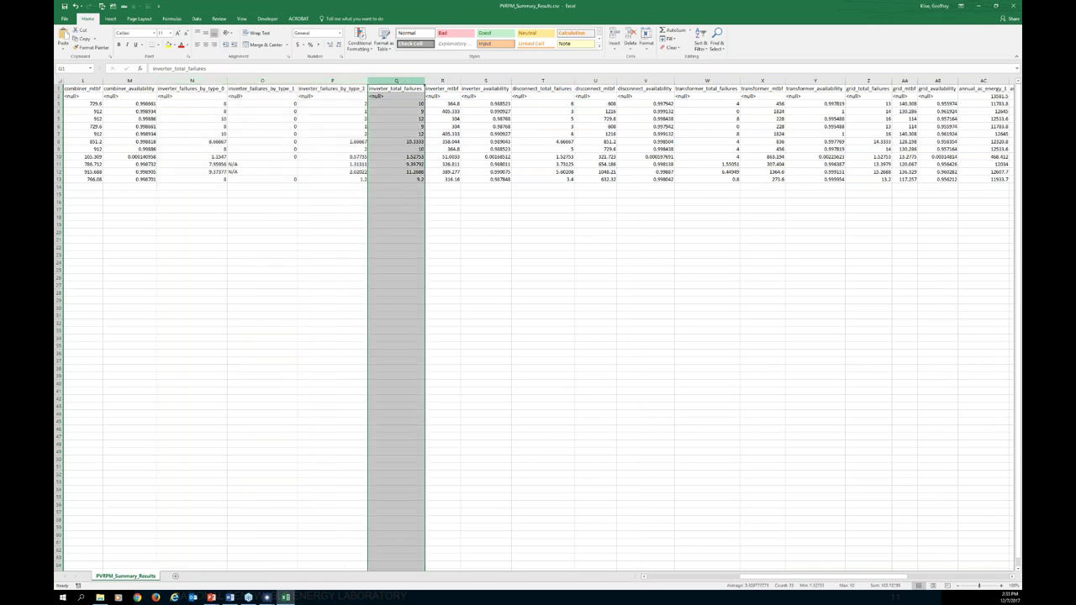
click(504, 81)
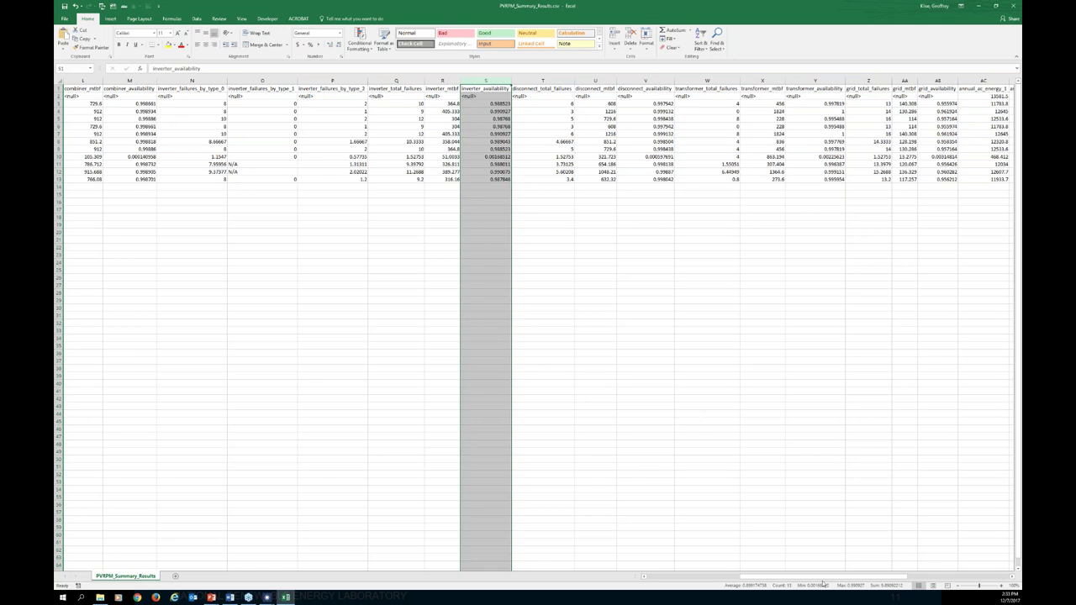
Examine the three disconnect columns and the grid mtbf and availability columns.
drag(828, 578, 837, 578)
drag(316, 81, 410, 80)
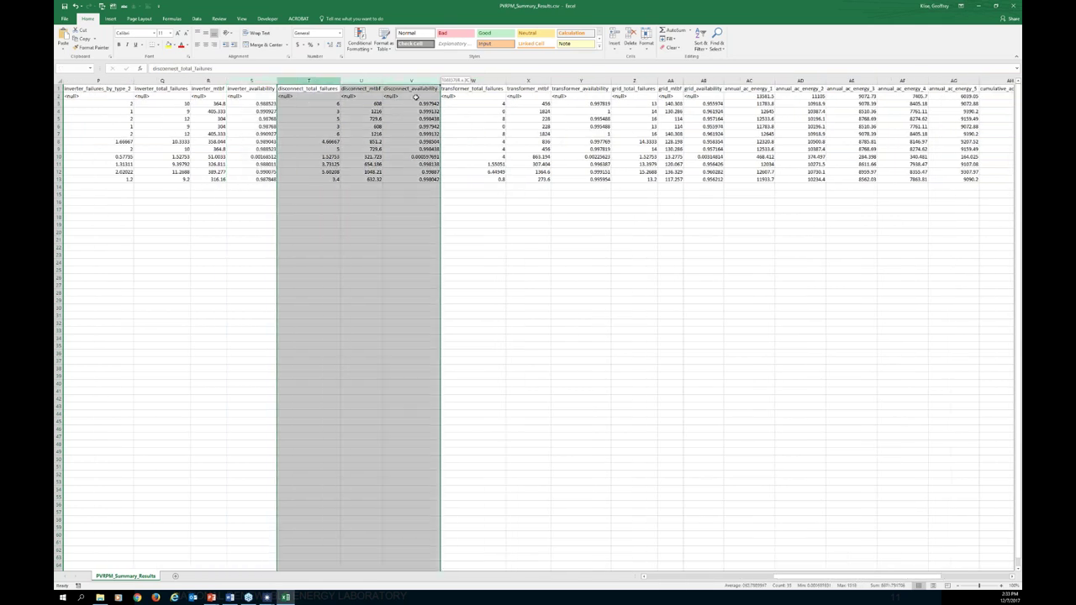
click(670, 81)
click(703, 81)
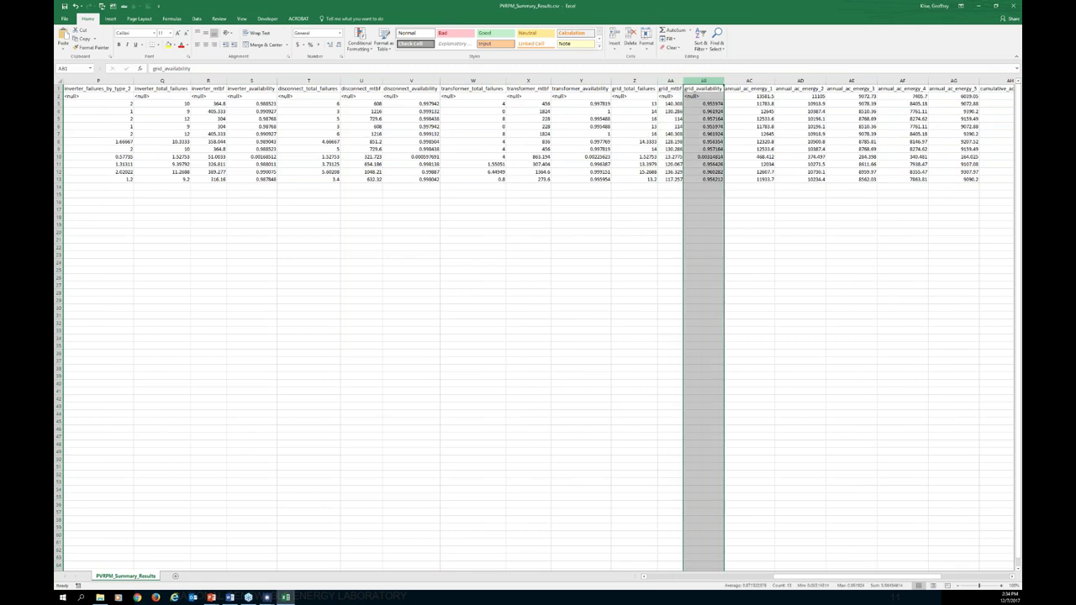
Examine the annual_ac_energy_1 values of the three realizations and the dc_energy_1 to dc_energy_5 columns.
drag(839, 579, 920, 577)
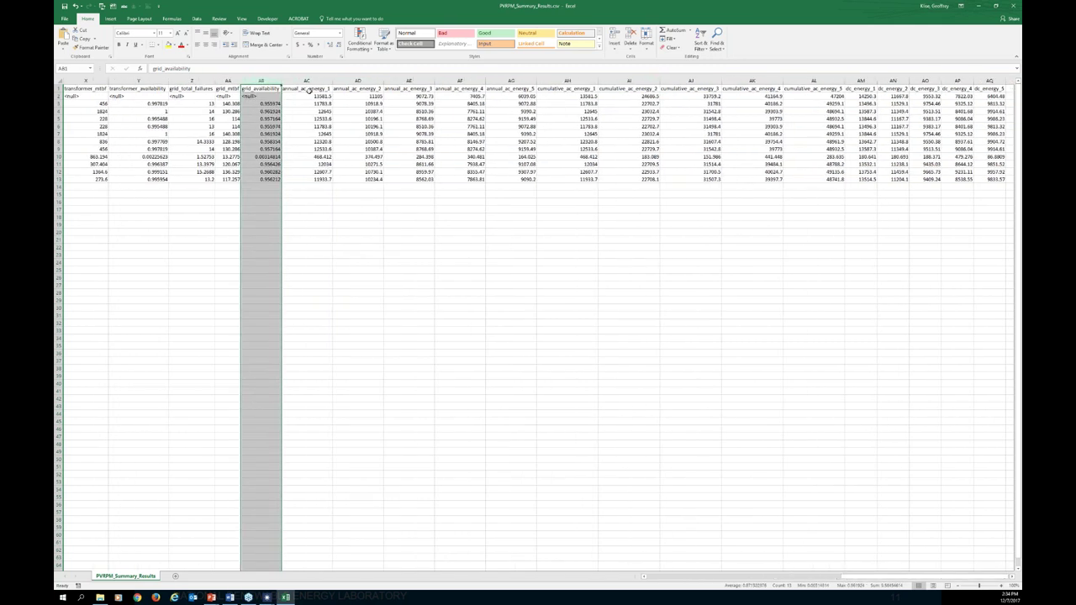
drag(305, 103, 311, 119)
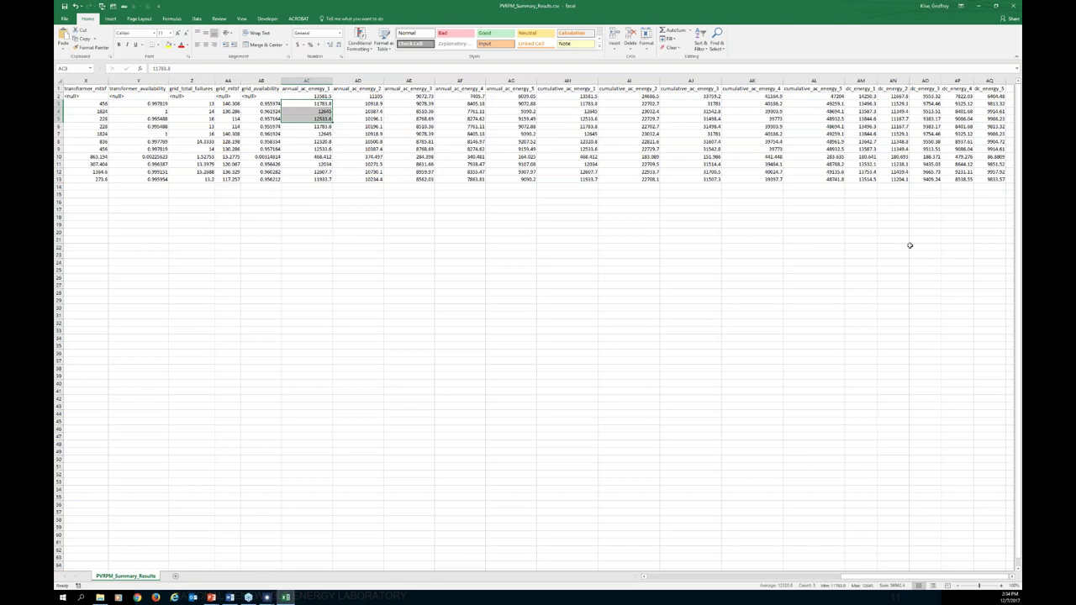
drag(891, 81, 992, 82)
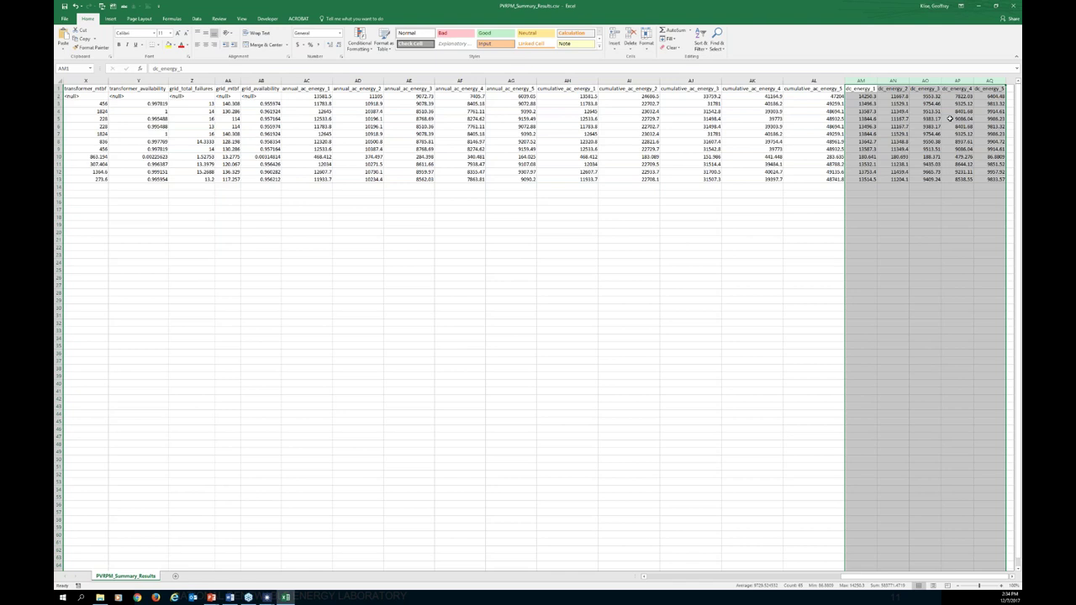
click(859, 102)
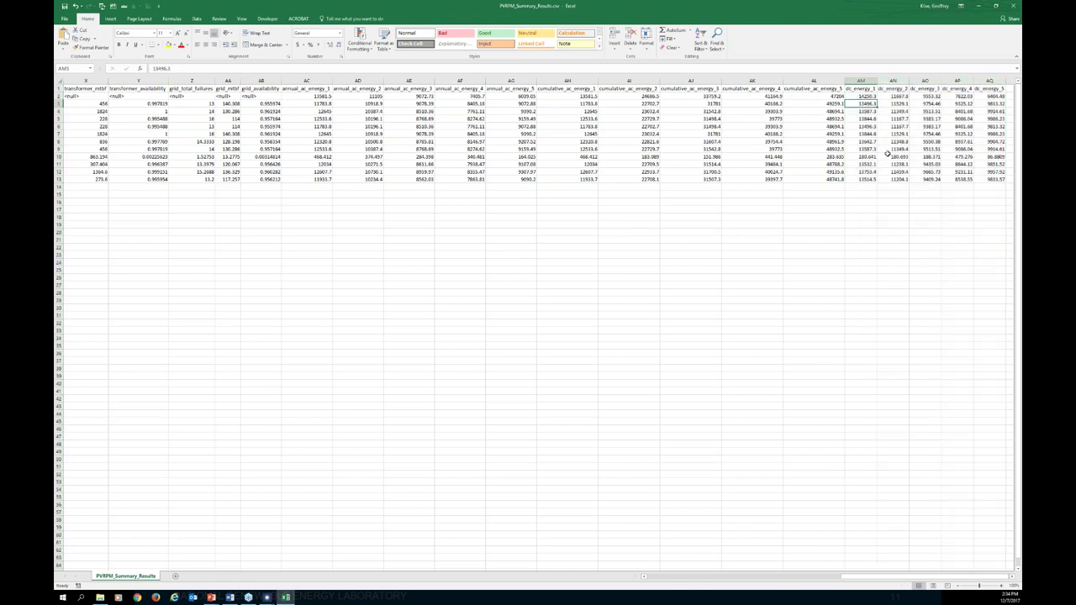
Close PVRPM_Summary_Results.csv without saving the changes.
drag(916, 579, 672, 592)
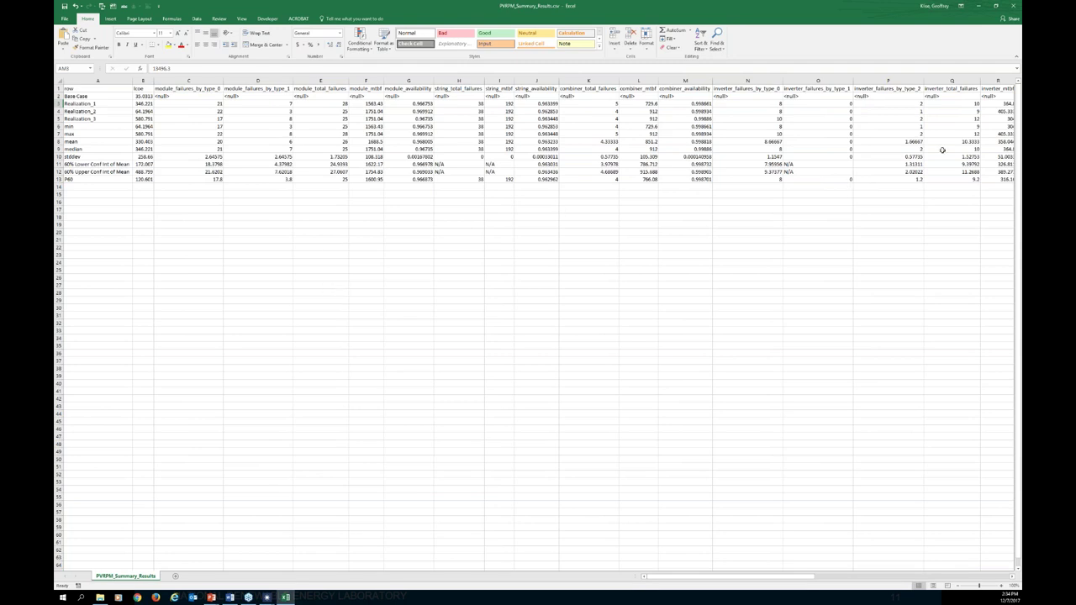
click(1014, 6)
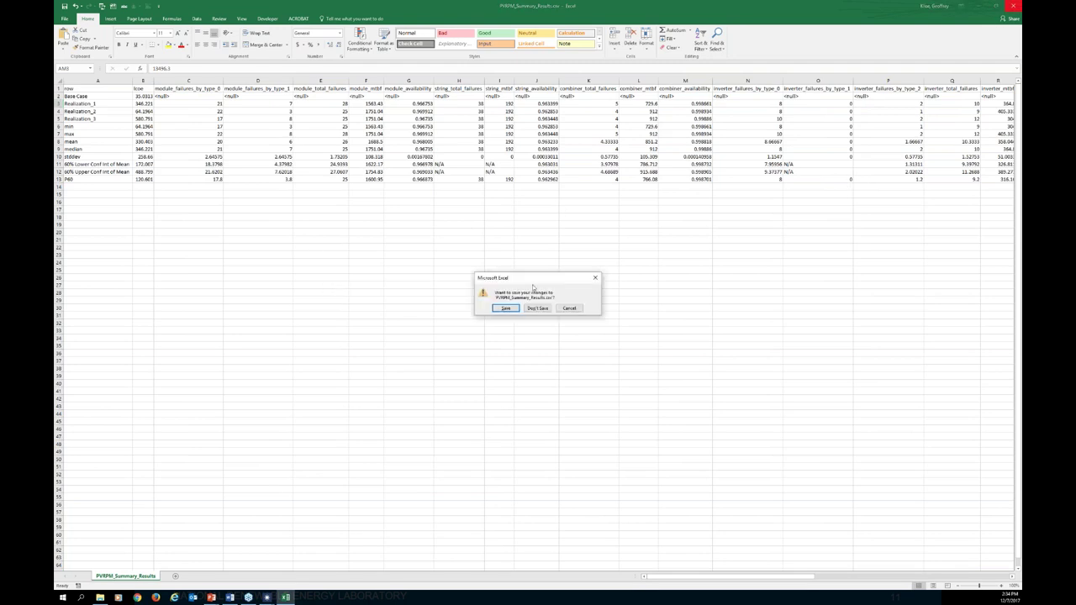
click(537, 307)
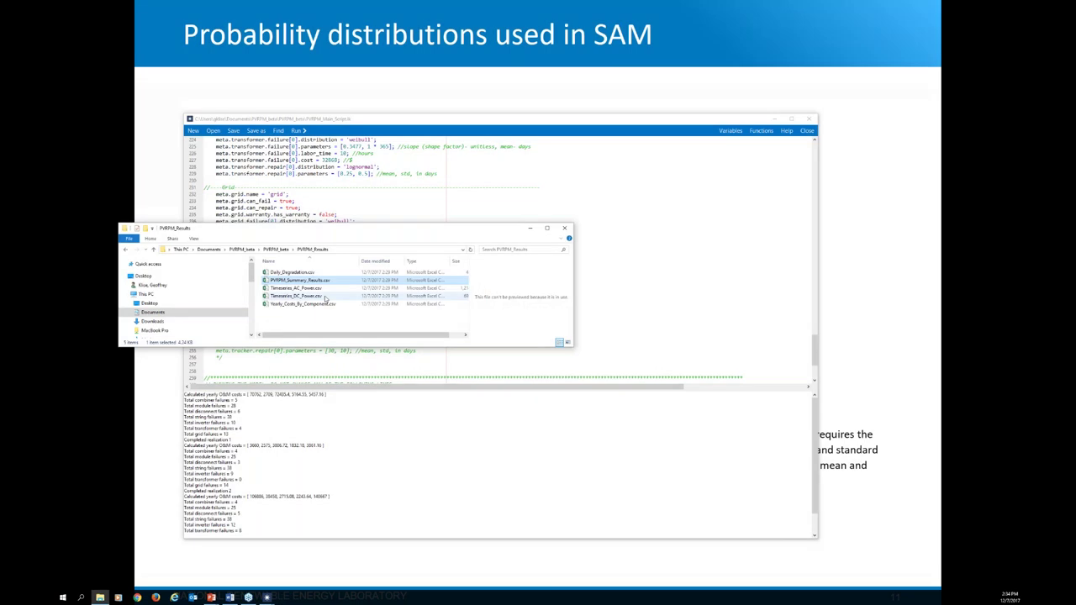
Open Yearly_Costs_By_Component.csv from the PVRPM_Results folder and review the module and grid costs of Realization 1.
click(315, 304)
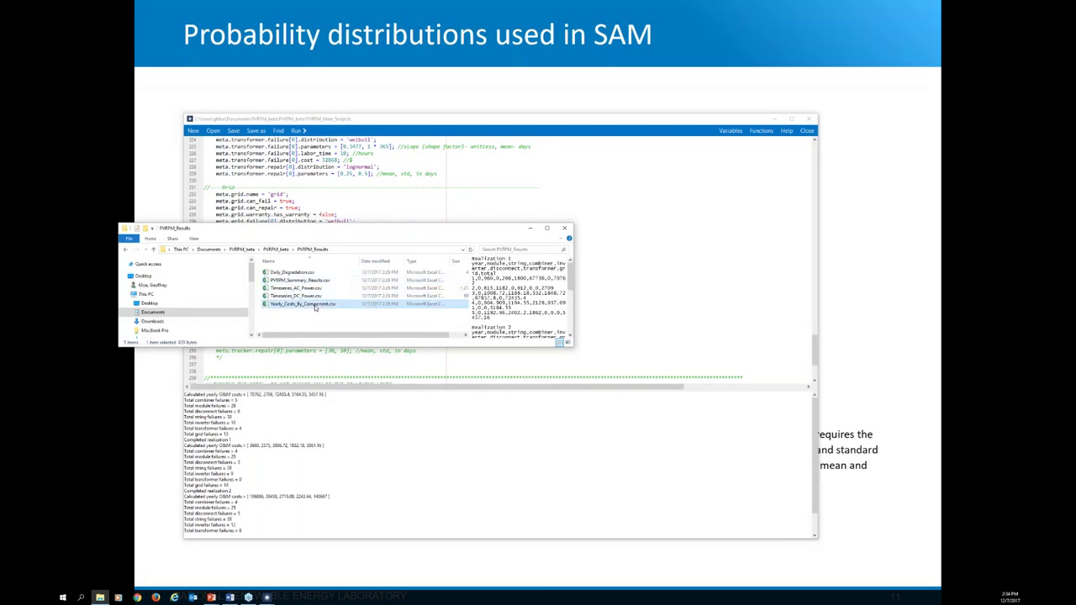
double_click(316, 306)
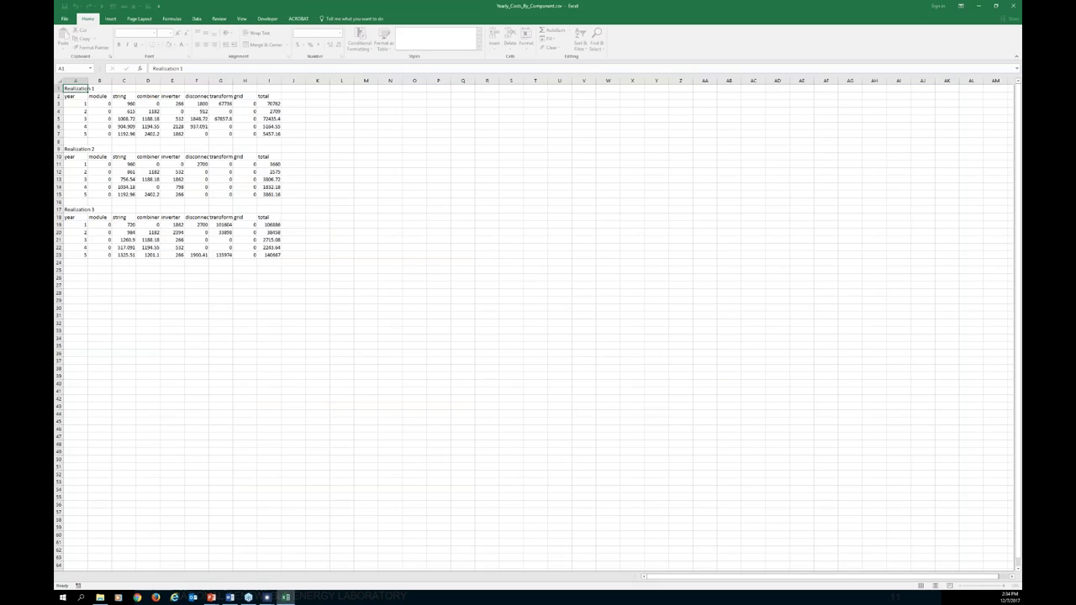
click(332, 268)
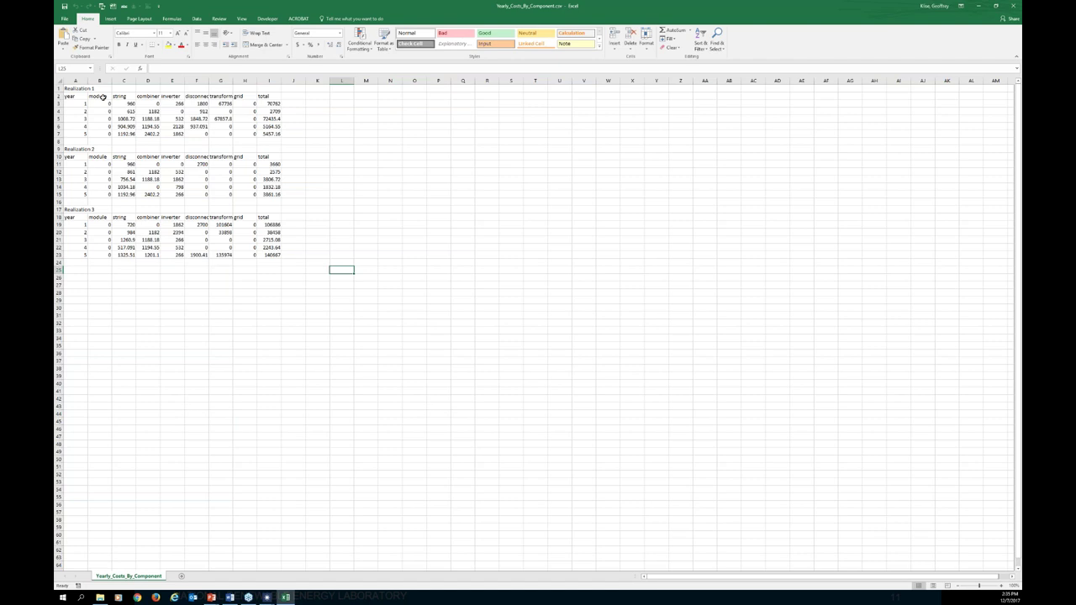
click(101, 105)
drag(102, 105, 94, 130)
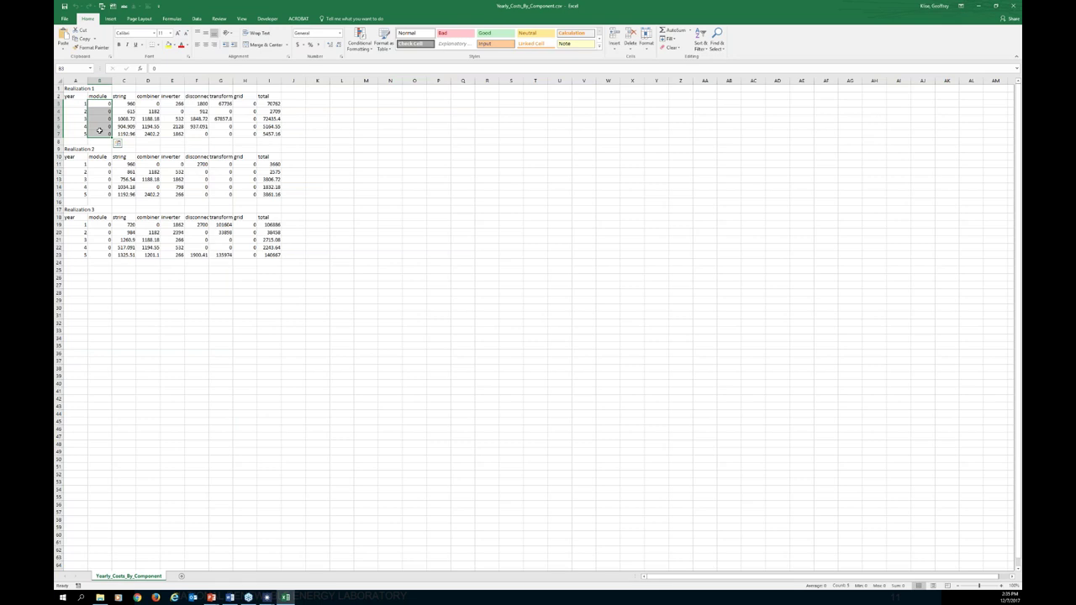
drag(243, 103, 248, 132)
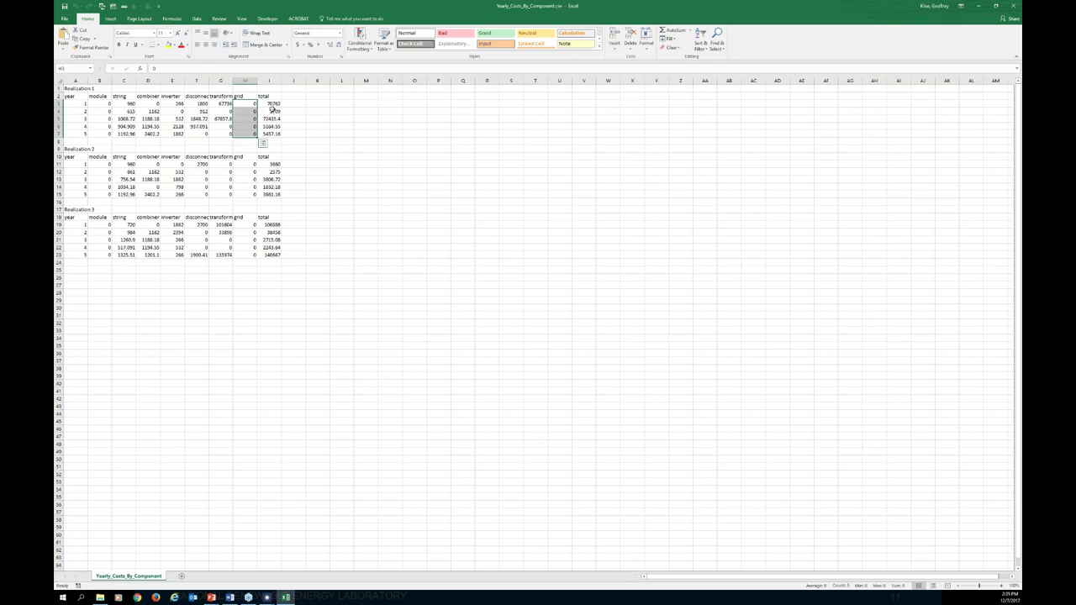
click(307, 103)
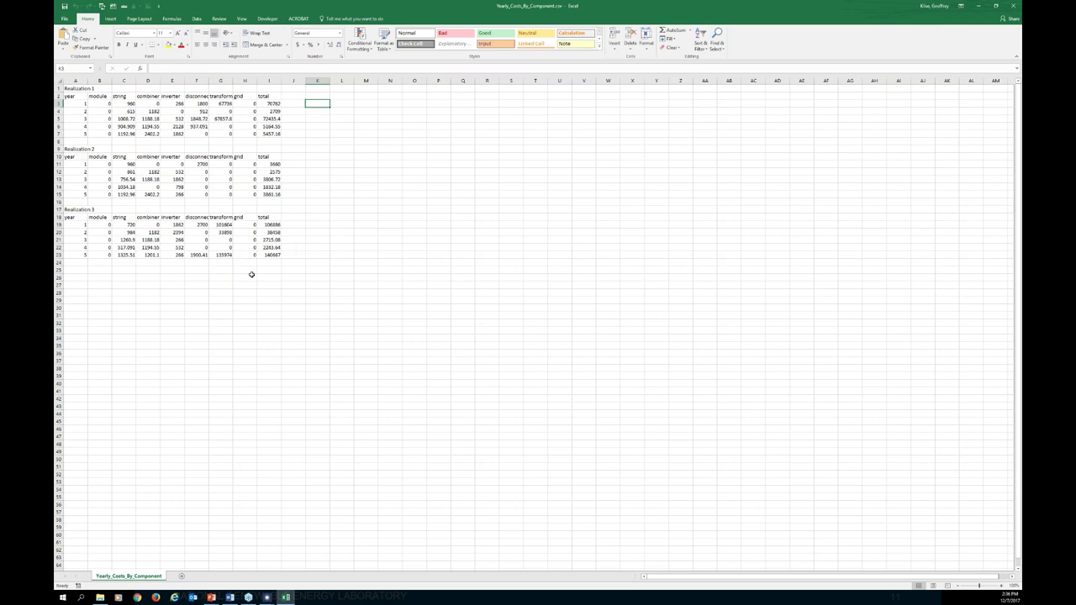
click(333, 263)
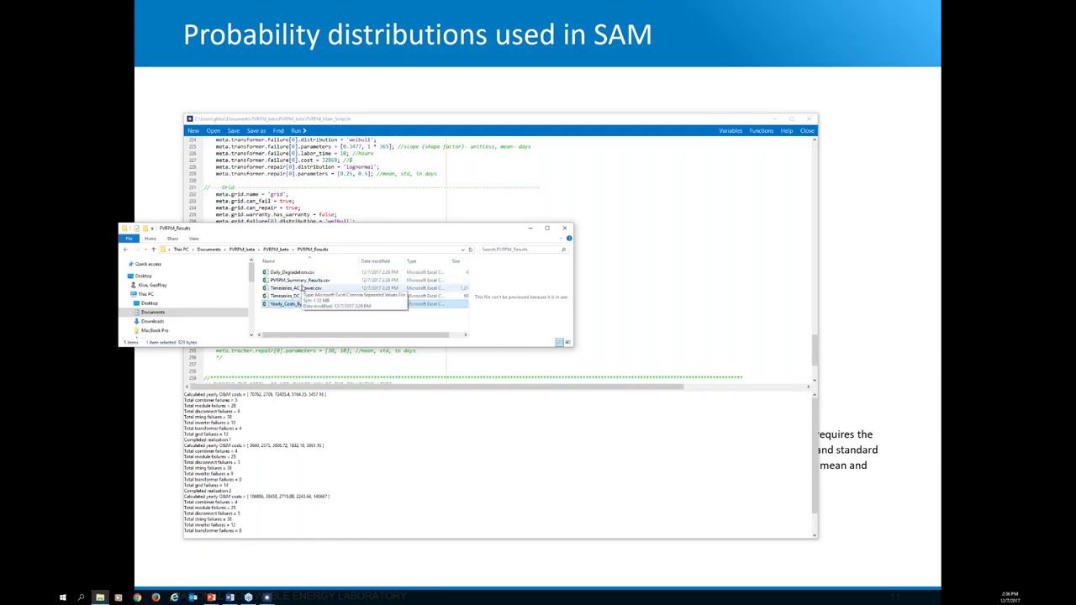
Open Timeseries_AC_Power.csv to view the power values per realization, and close it together with the spreadsheet program.
click(331, 288)
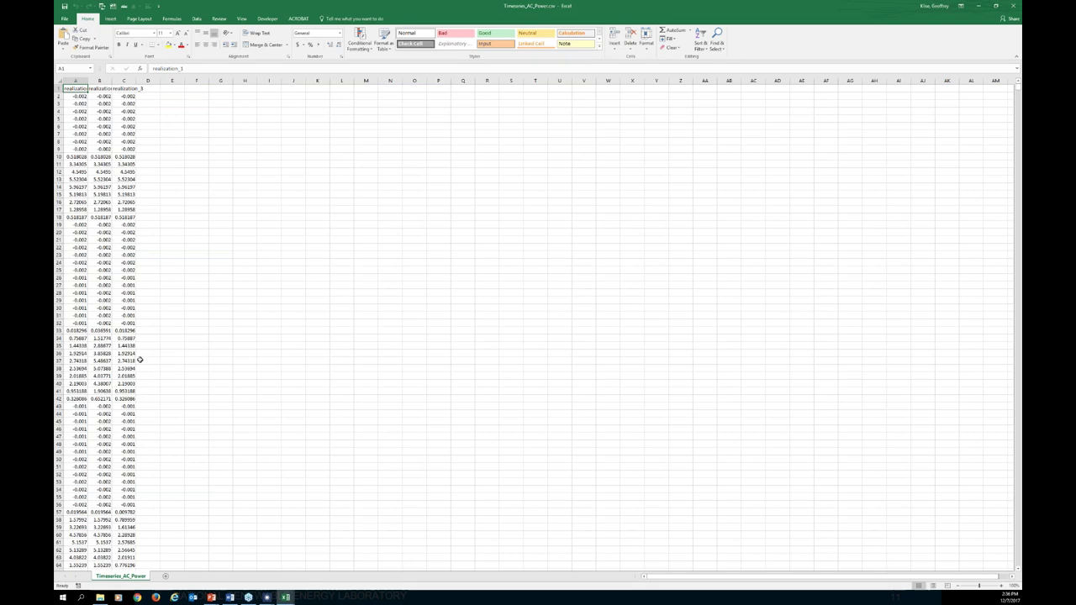
click(1013, 6)
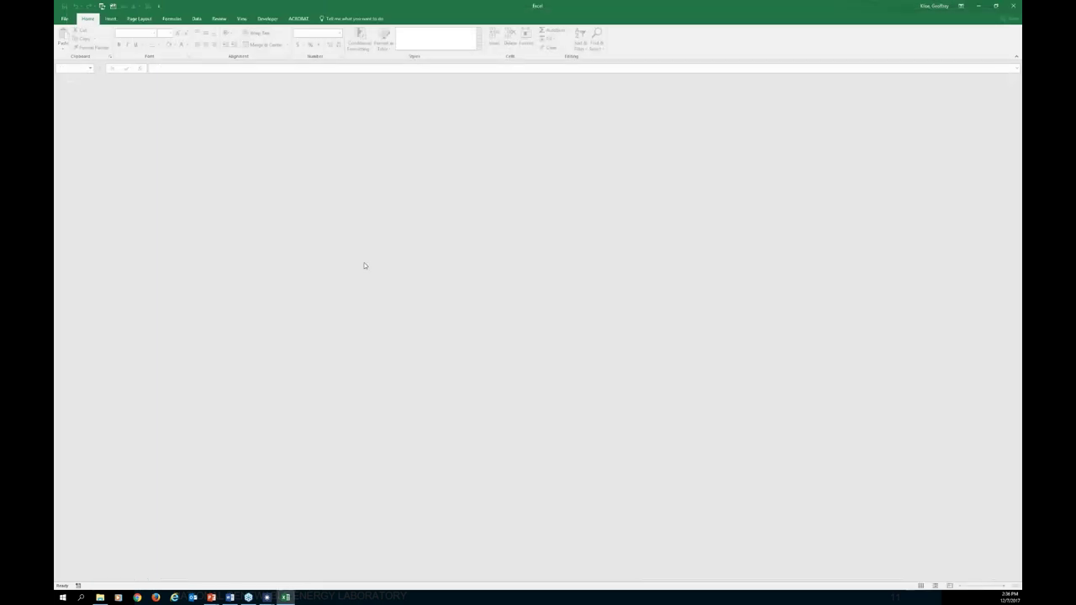
click(1013, 6)
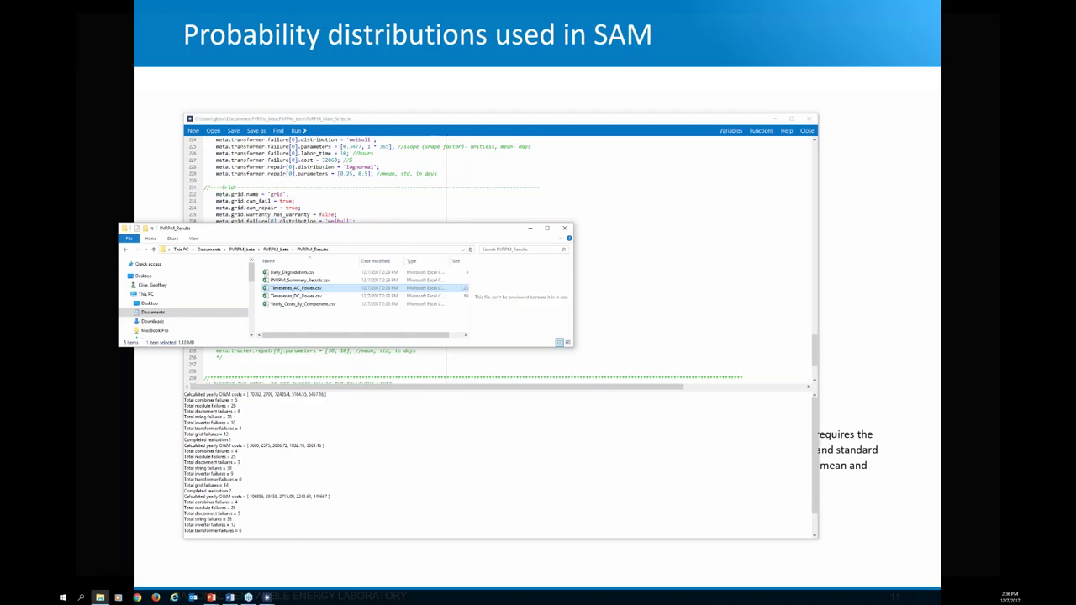
View the values in Daily_Degradation.csv, close the file, and advance the slide show to the Distribution Examples slide.
double_click(323, 274)
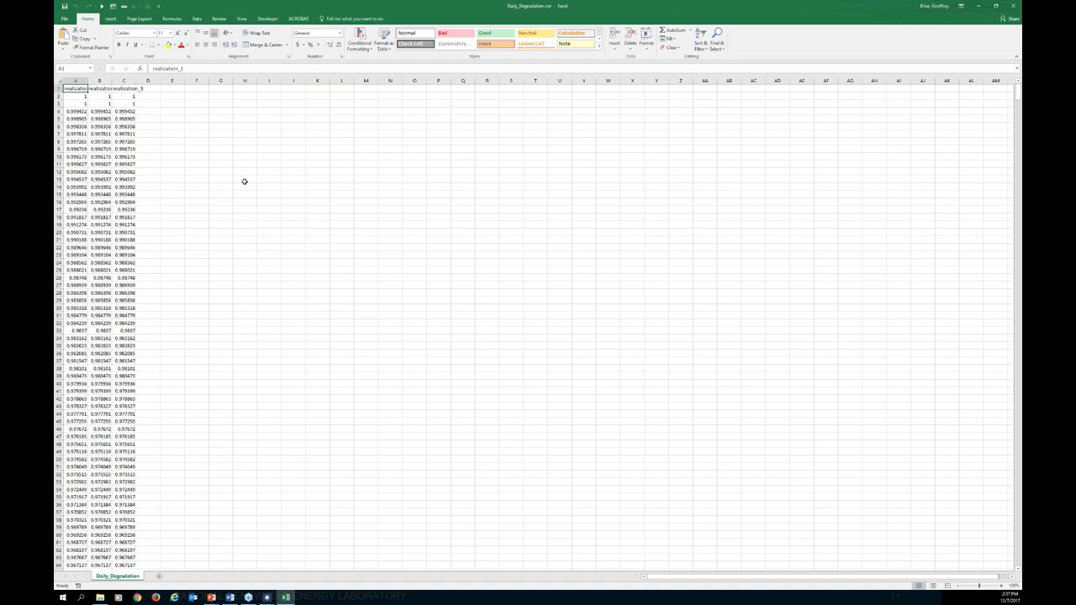
click(1013, 6)
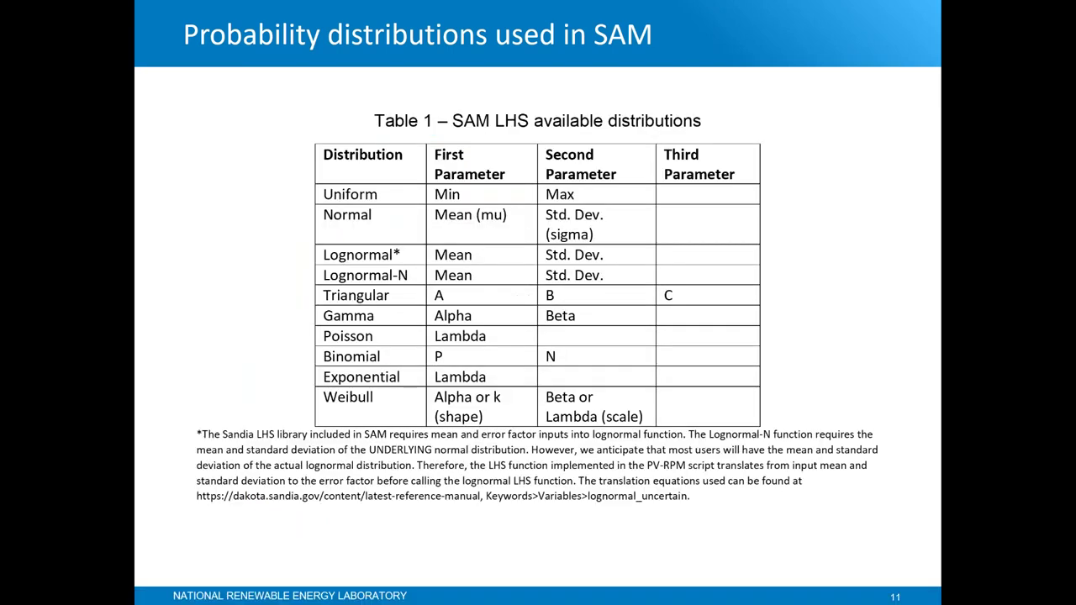
key(Right)
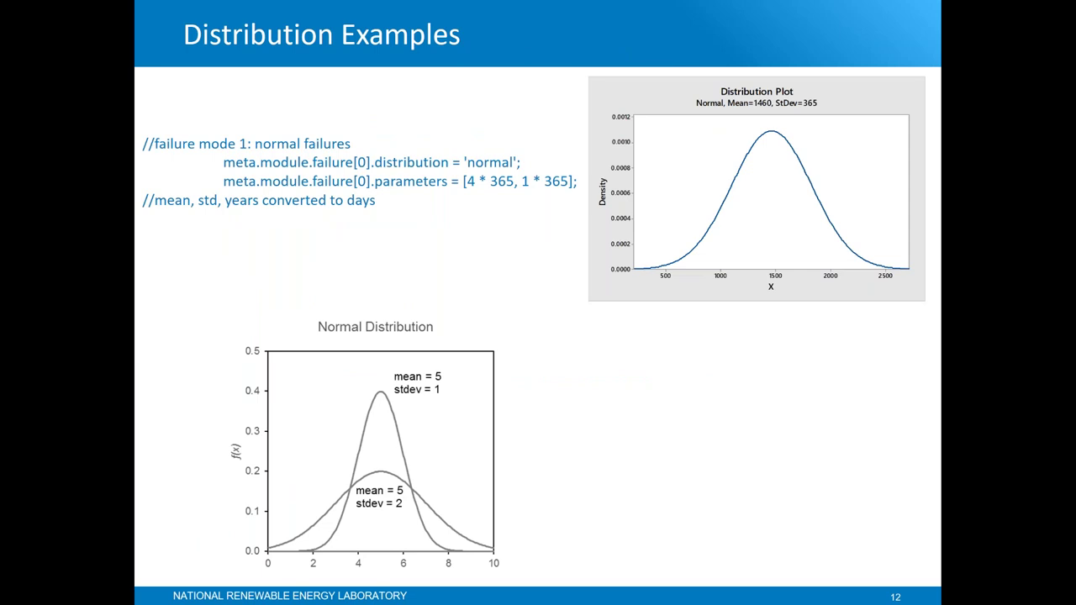